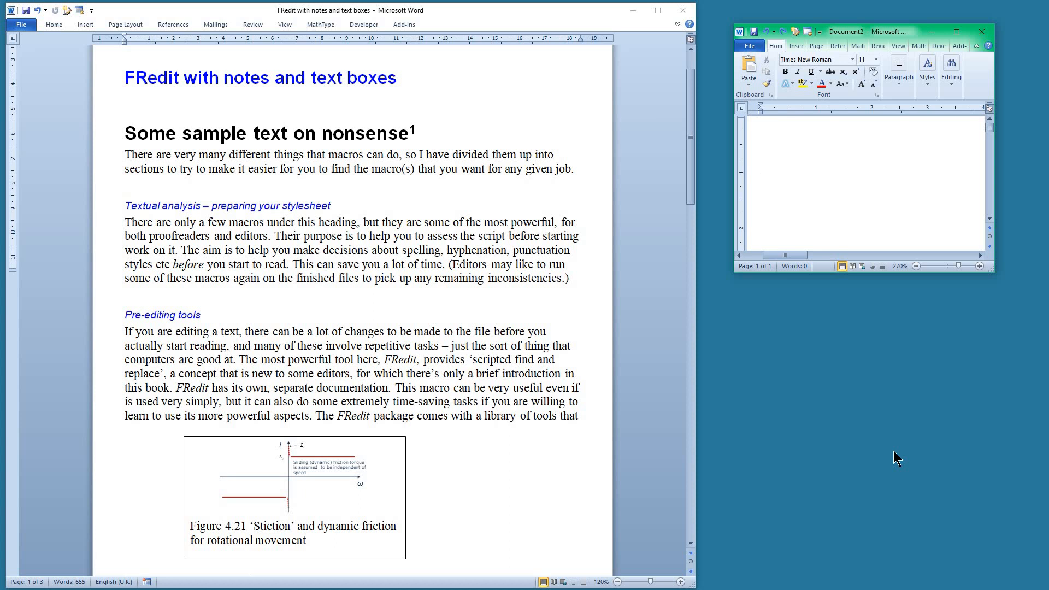
Step: Write the FRedit script line "on|^&" in the blank document and highlight it in green
type("on")
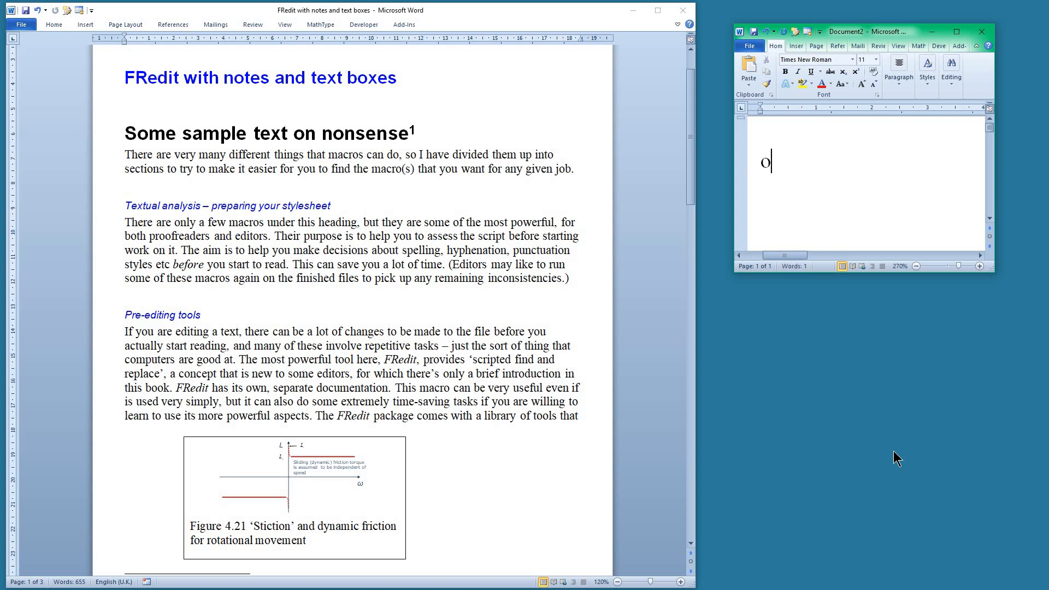
type("|^&")
key("Return")
left_click(755, 162)
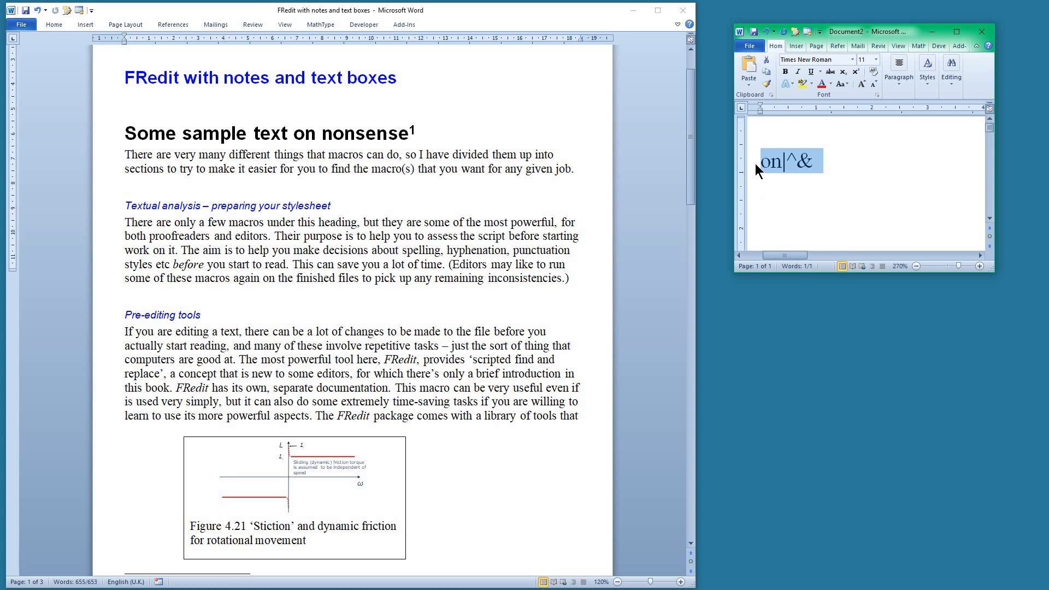
key("ctrl+alt+h")
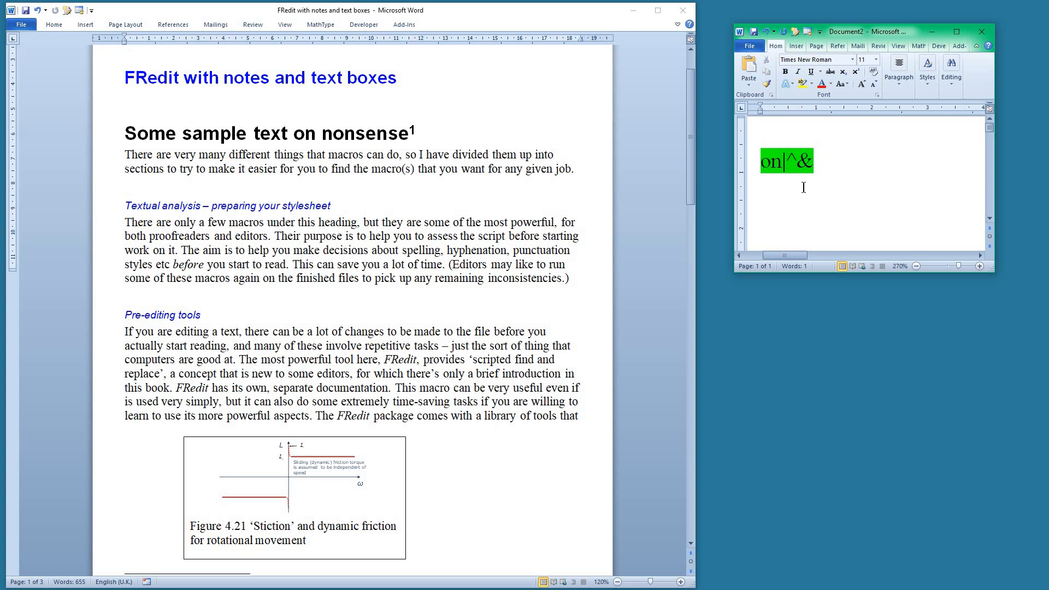
Step: Run FRedit on the sample document with the "on|^&" script and check the main text and footnote
left_click(336, 222)
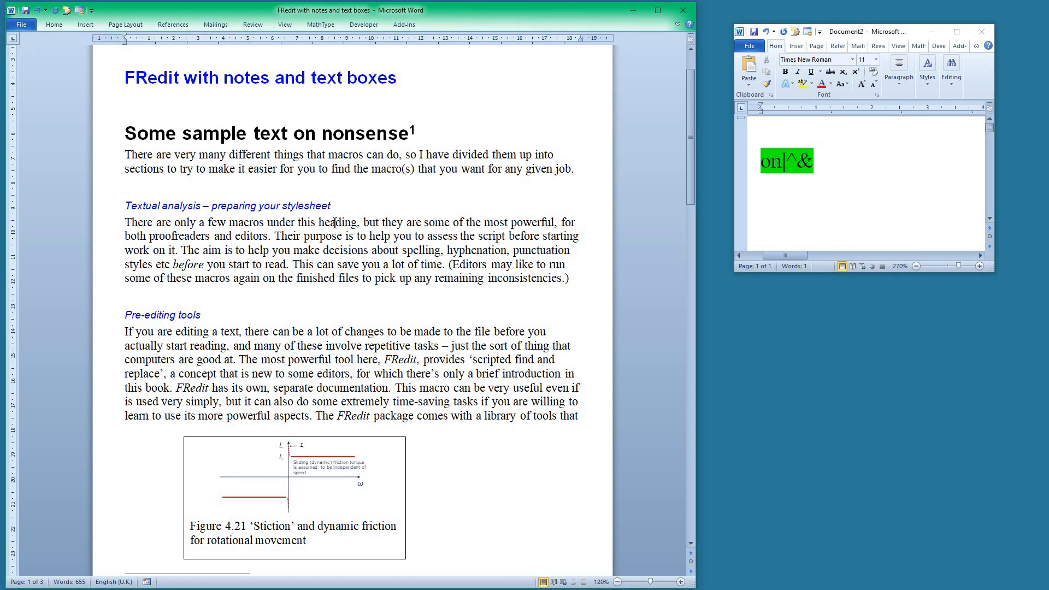
key("ctrl+alt+f")
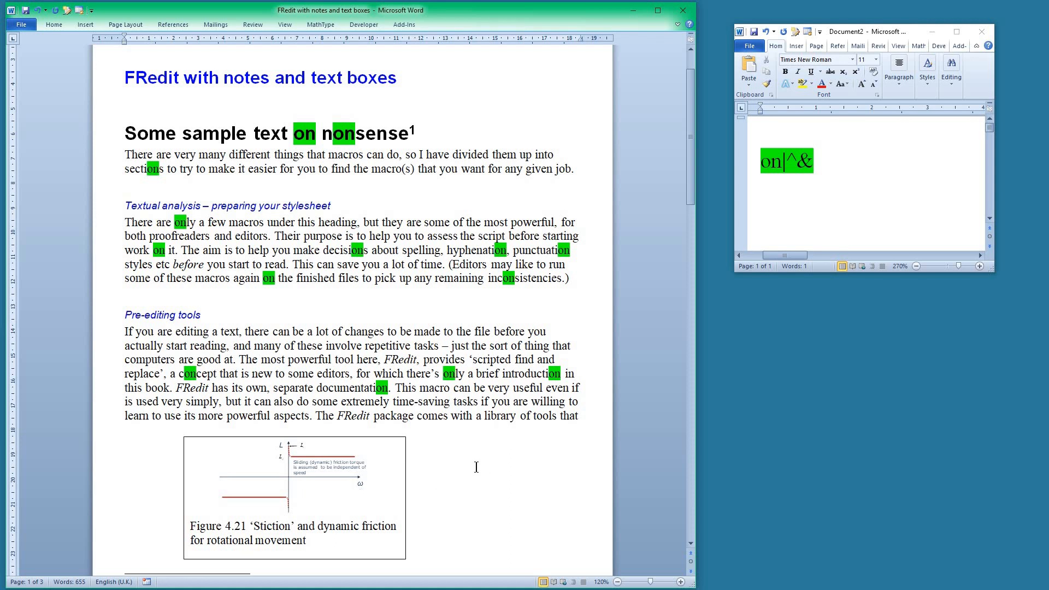
scroll(476, 467, "down", 3)
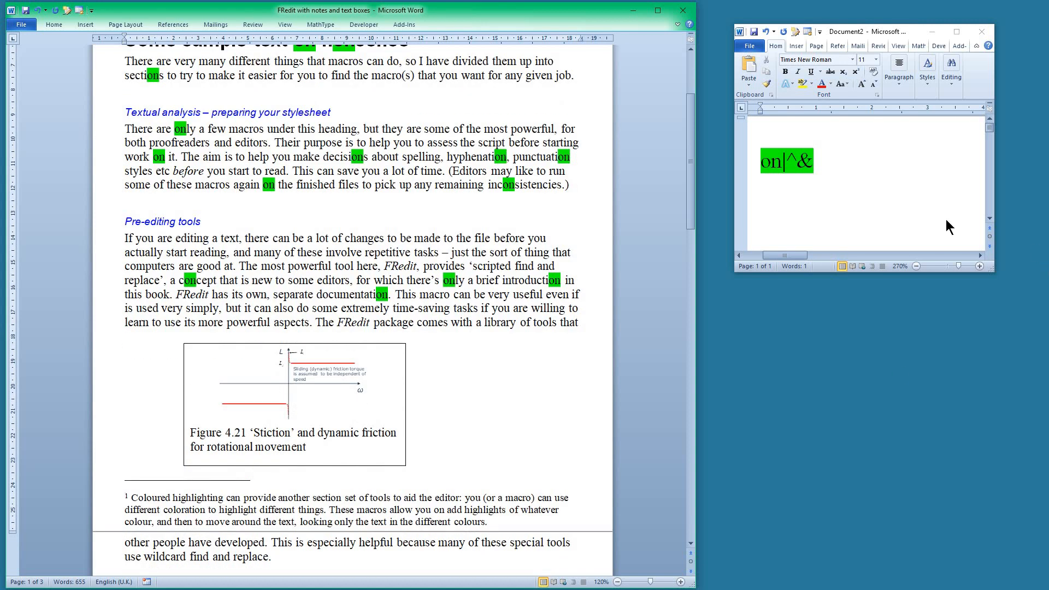
Step: Add the line "| footnotes = yes" above the "on|^&" line in the script, and return to the sample document
left_click(834, 132)
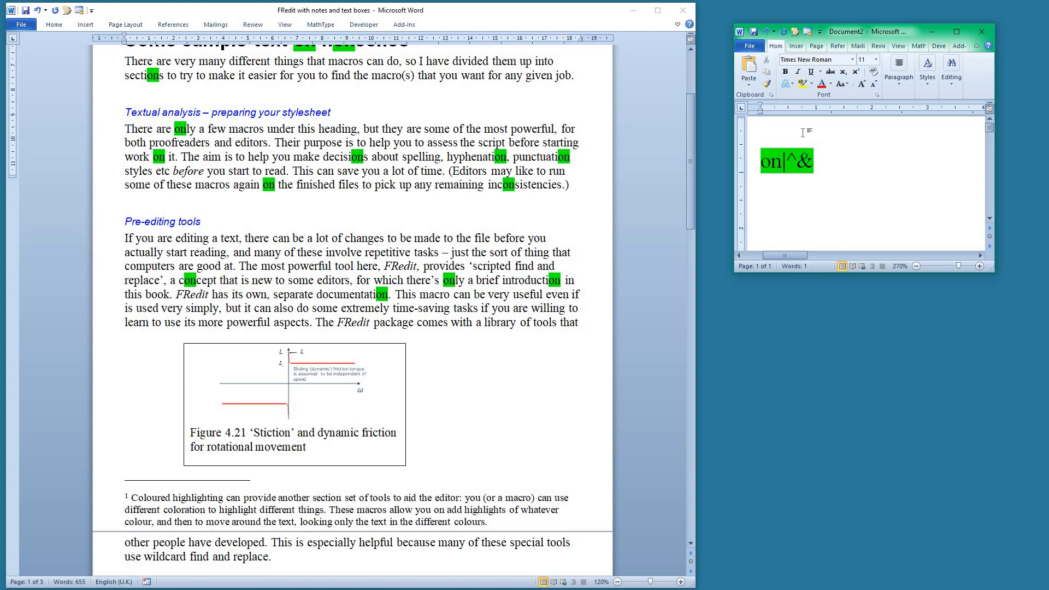
type("|")
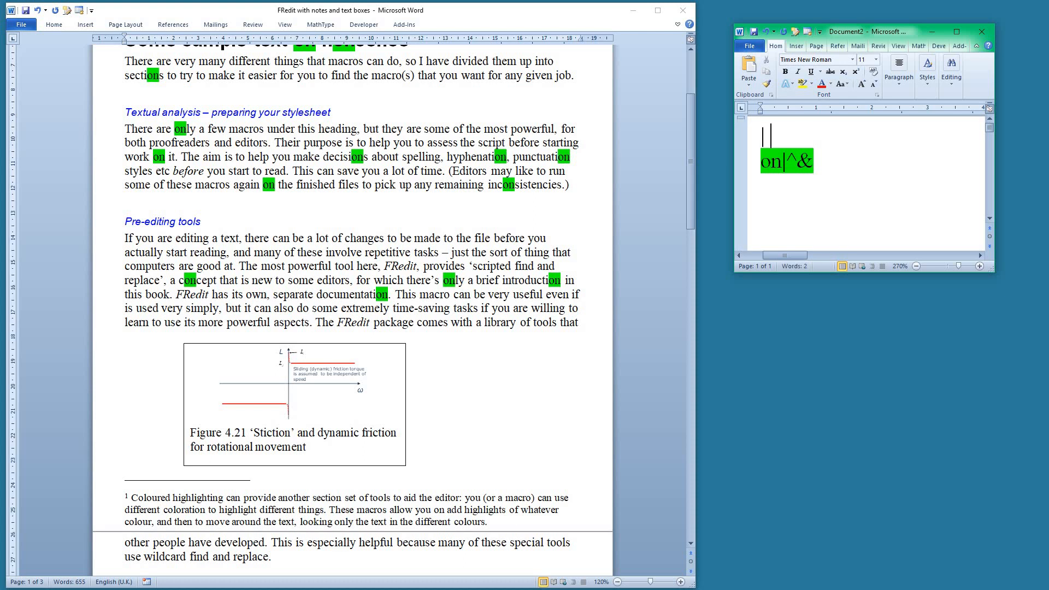
type(" footnotes")
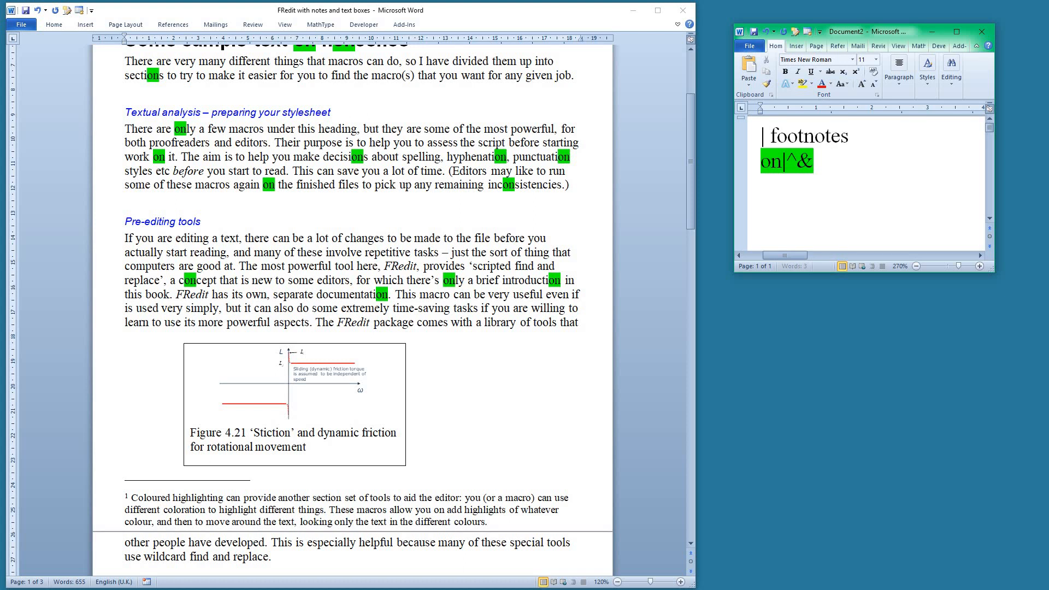
type(" = yess")
key("BackSpace")
key("alt+Tab")
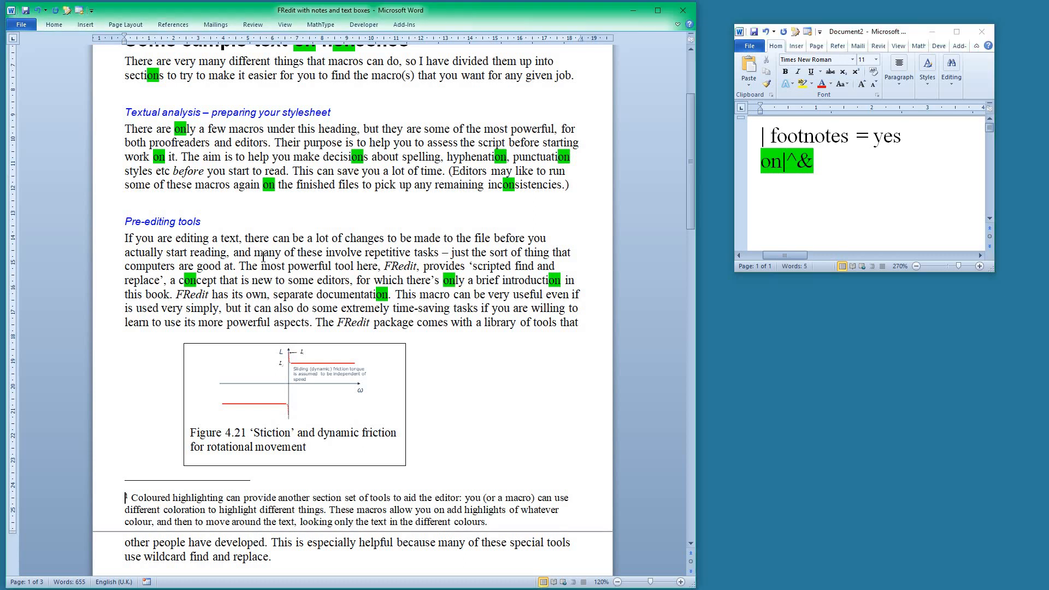
Step: Undo the highlighting in the sample document and rerun FRedit with footnotes included
left_click(37, 10)
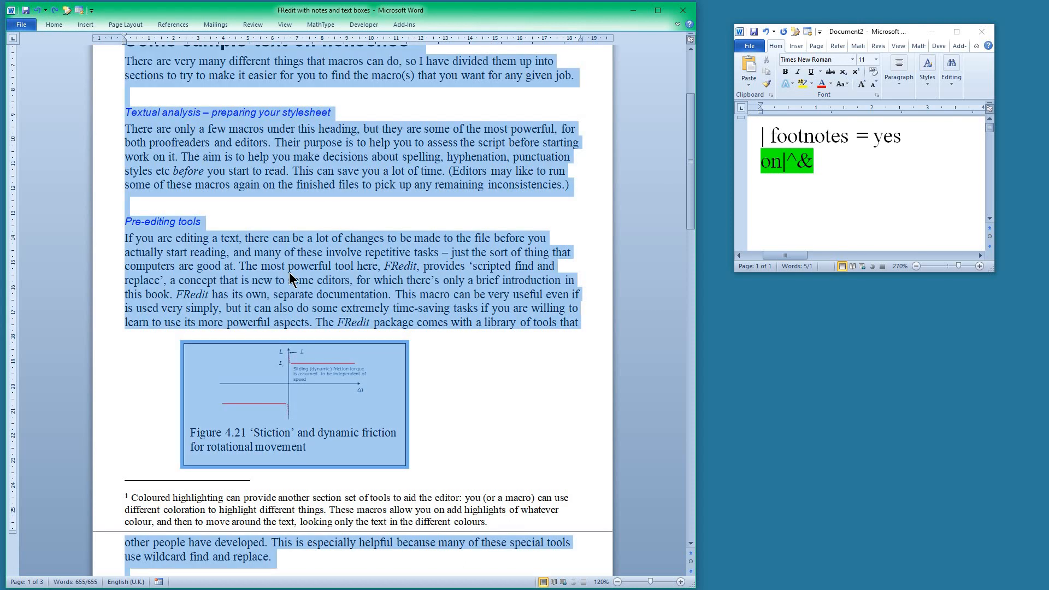
left_click(298, 312)
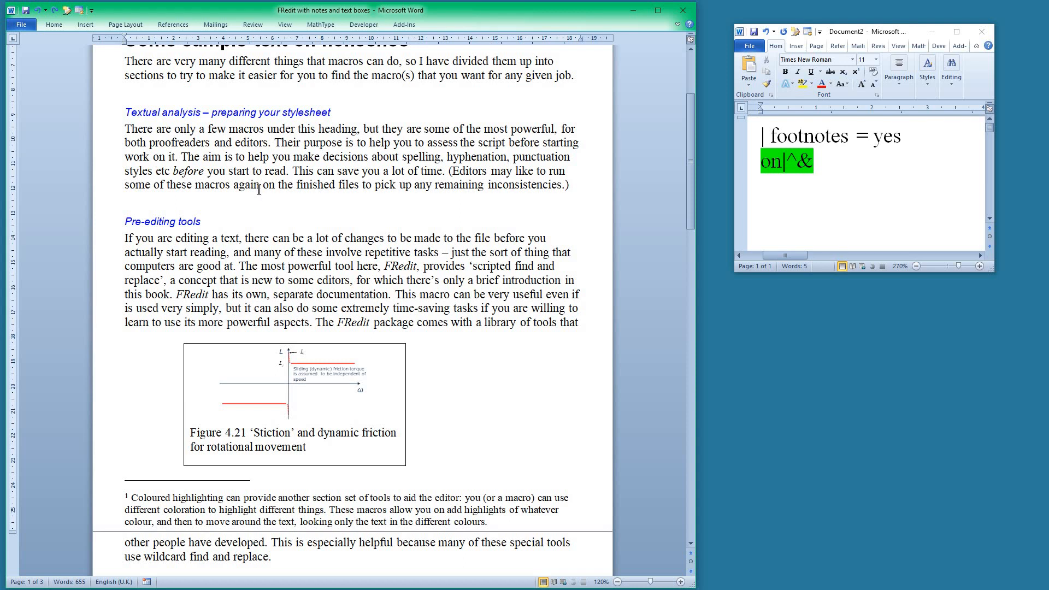
key("ctrl+alt+f")
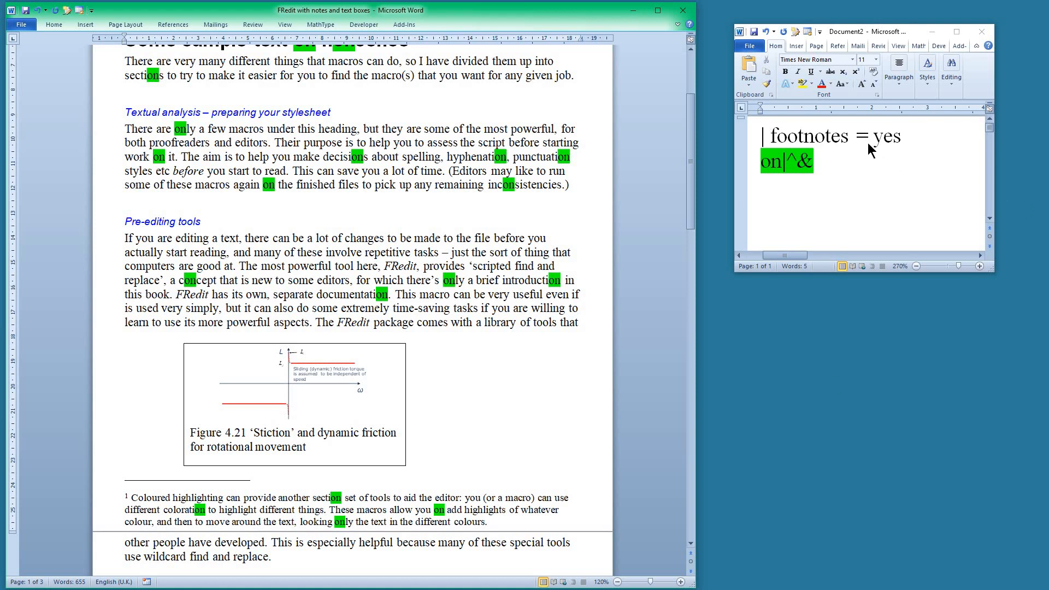
Step: Insert the line "| textboxes = yes" above the footnotes line in the script
left_click(844, 141)
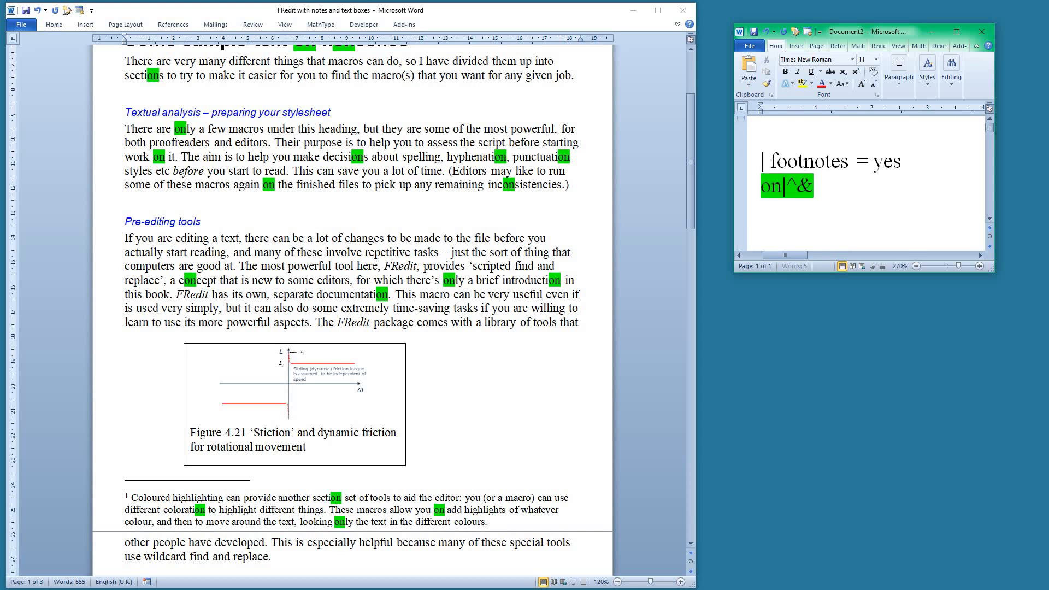
key("Return")
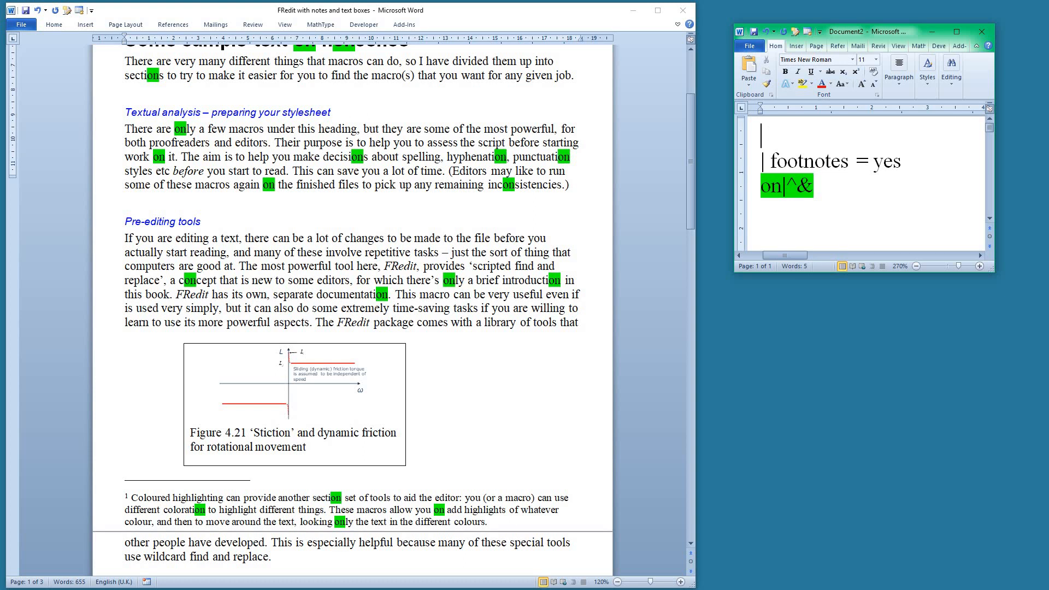
type("|")
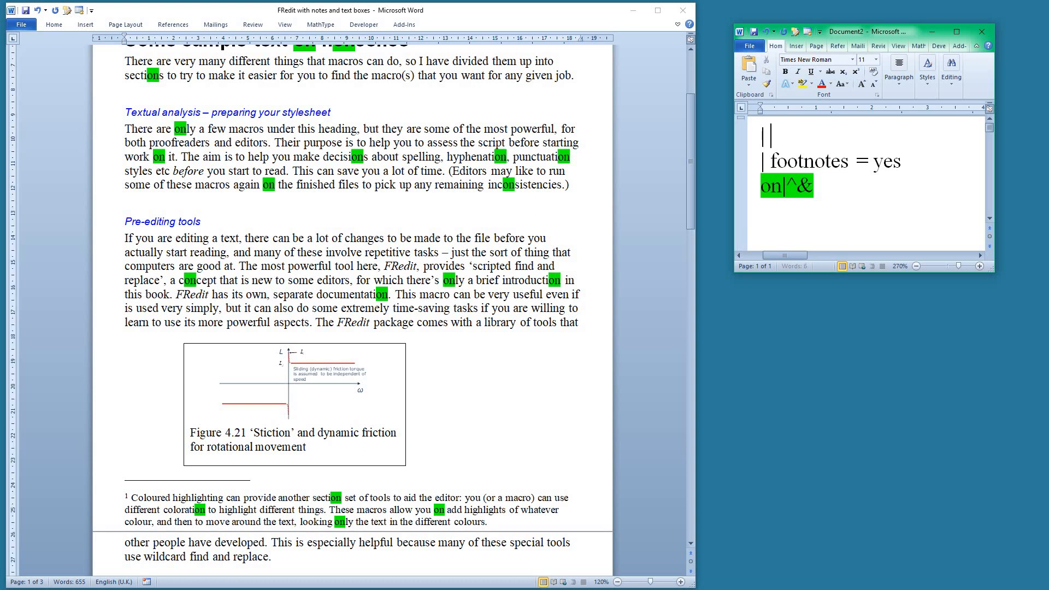
type(" textboxes")
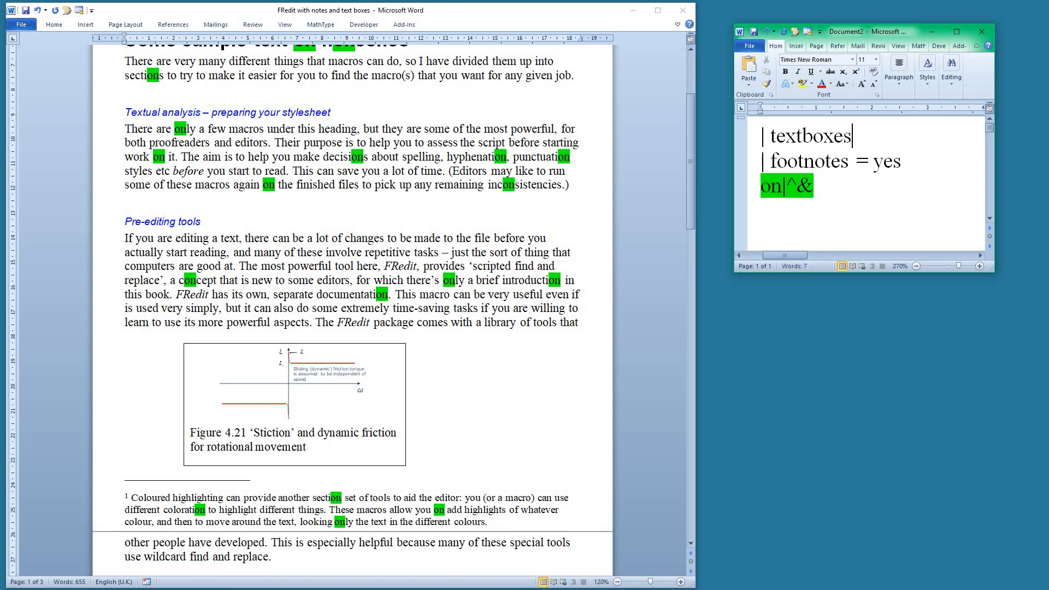
type(" = yes")
Step: Undo the highlighting in the sample document's text and footnote, and run FRedit again with text boxes included
left_click(304, 268)
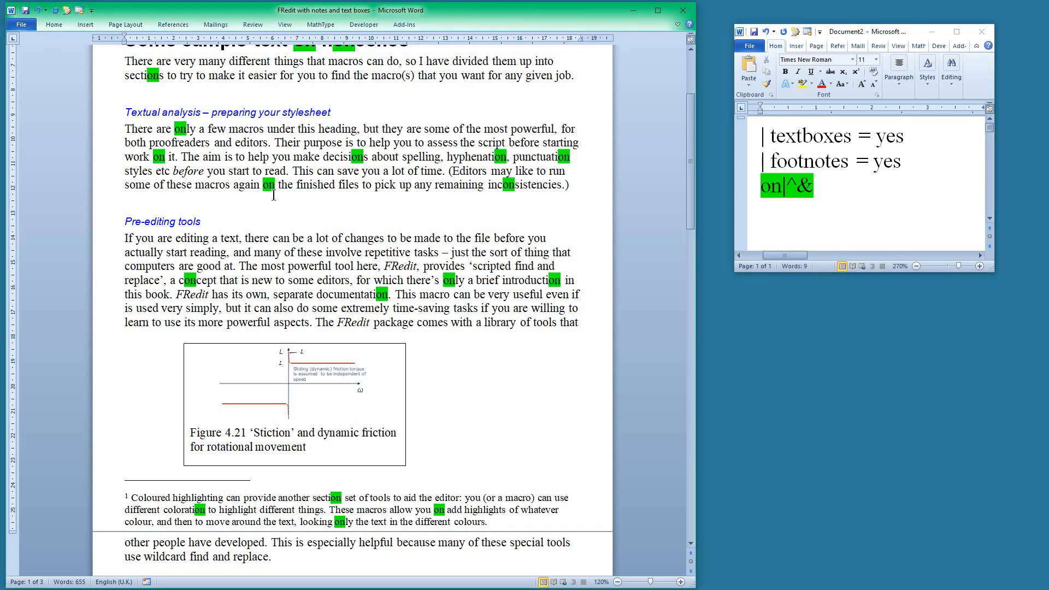
left_click(37, 10)
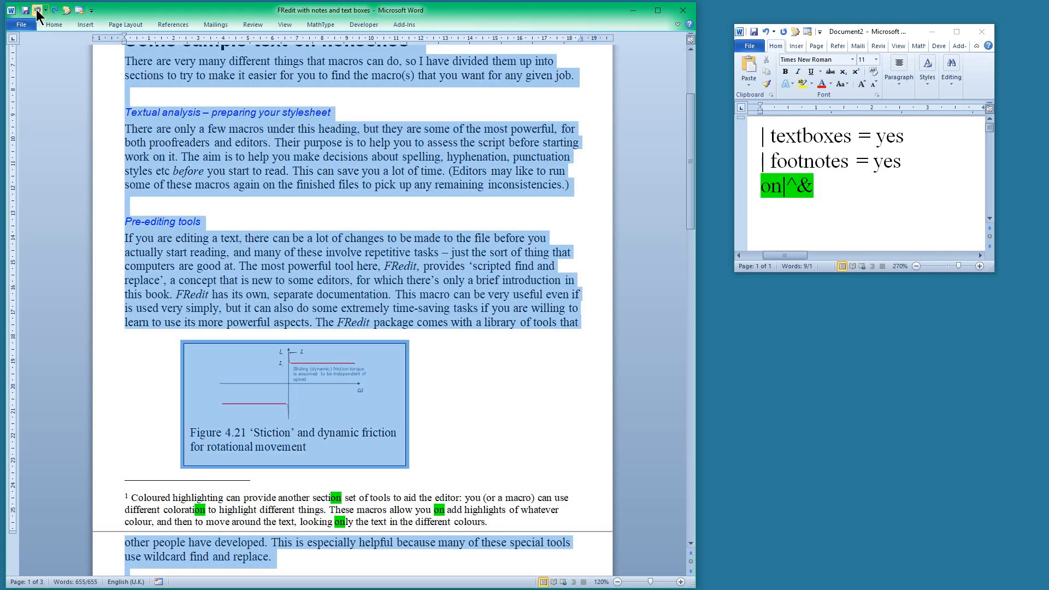
left_click(37, 10)
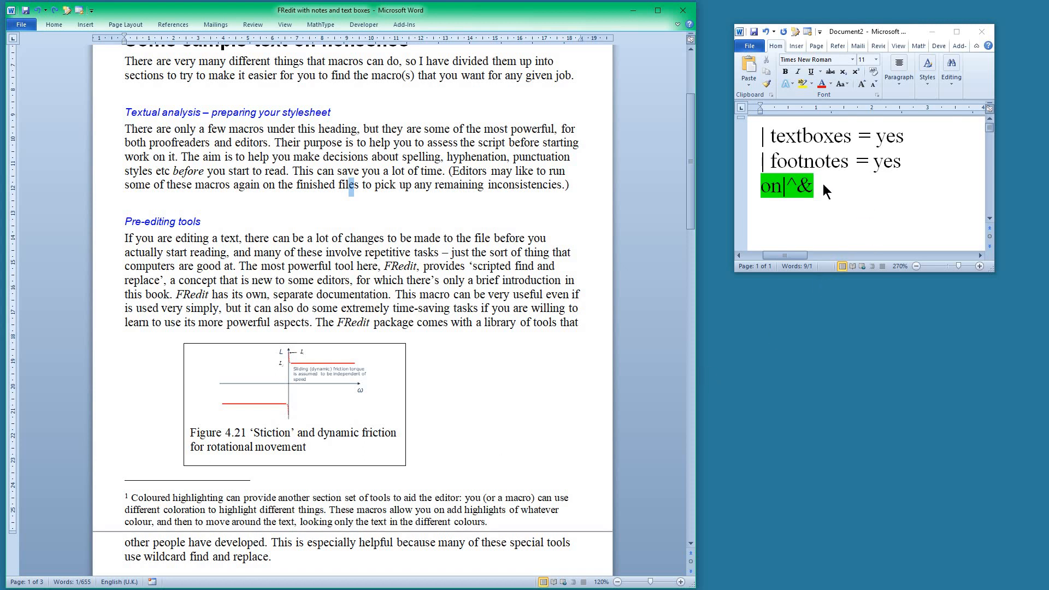
left_click(353, 266)
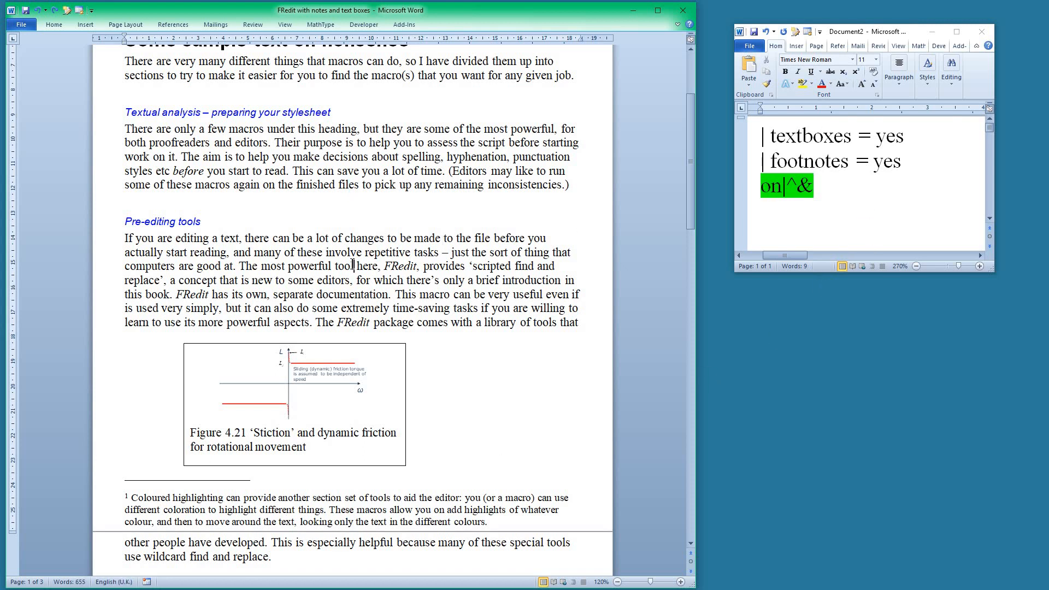
key("ctrl+alt+f")
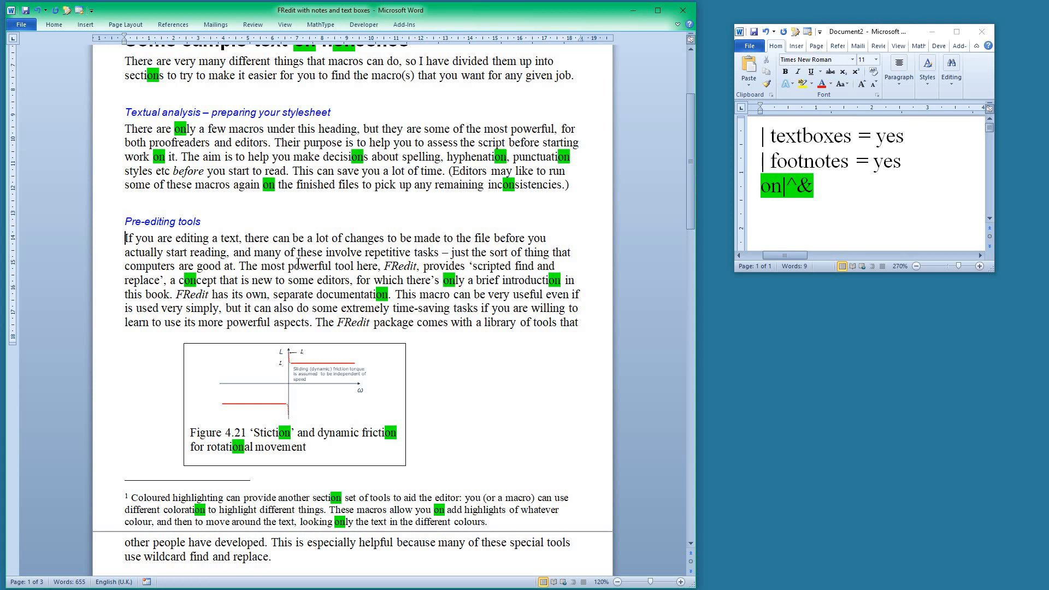
Step: Examine the highlighting throughout the document, comparing the "Best practice suggestion" box with the Figure 4.21 caption box
scroll(298, 264, "down", 5)
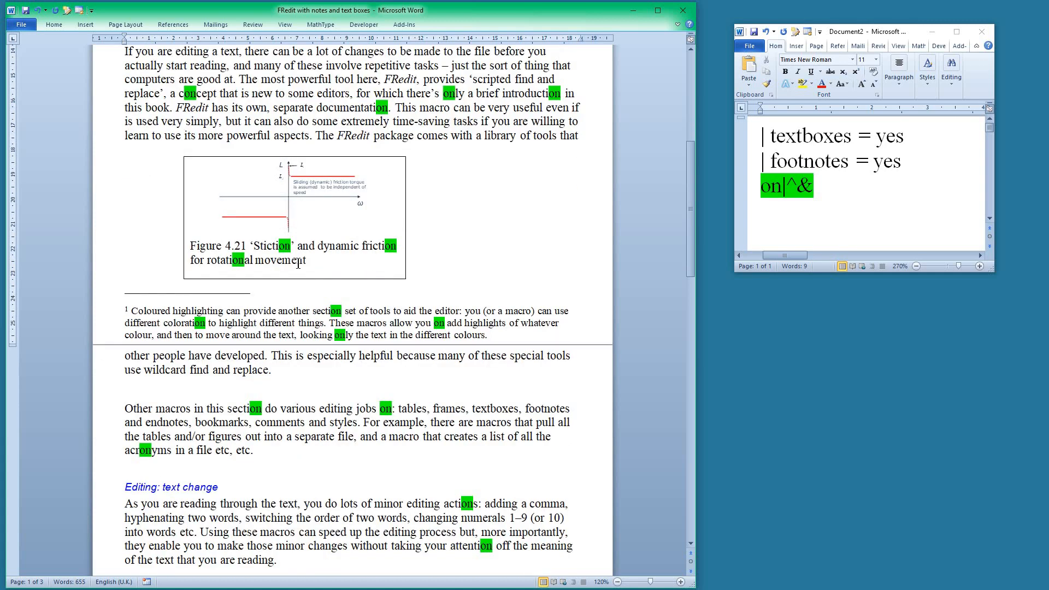
scroll(297, 264, "down", 5)
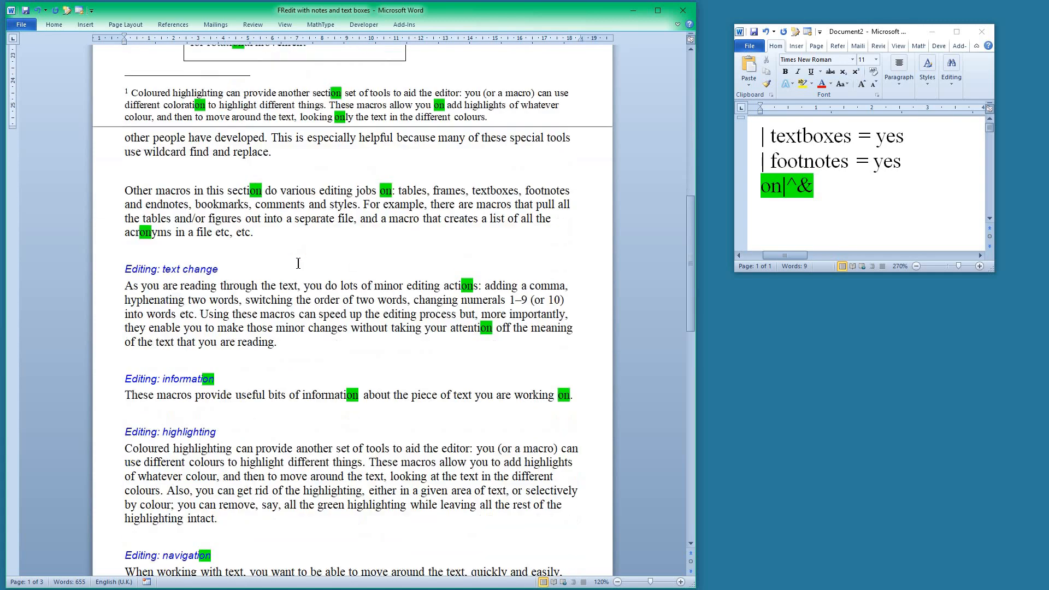
scroll(298, 264, "down", 6)
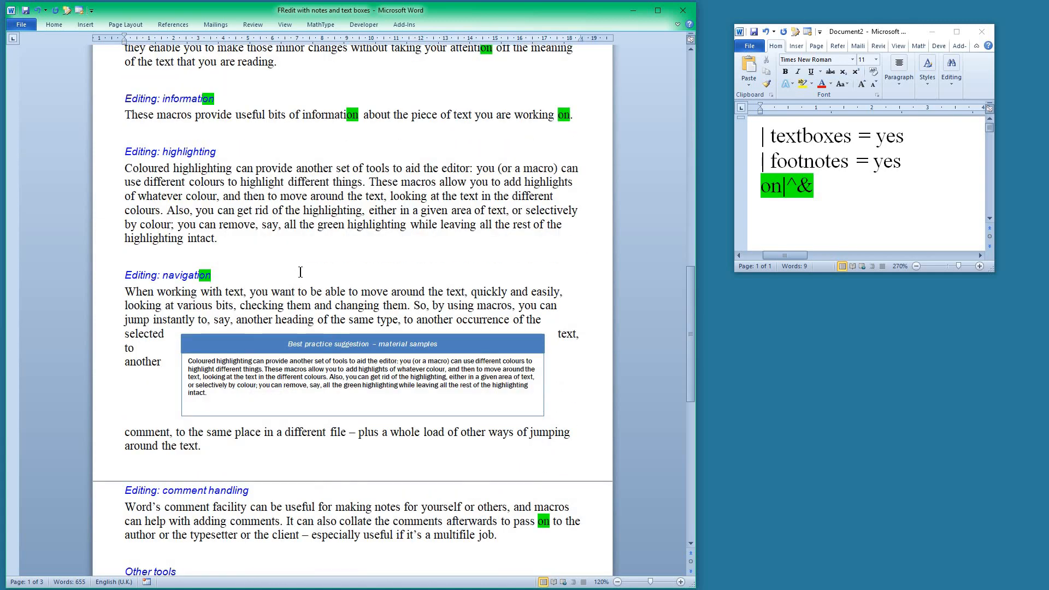
left_click(345, 374)
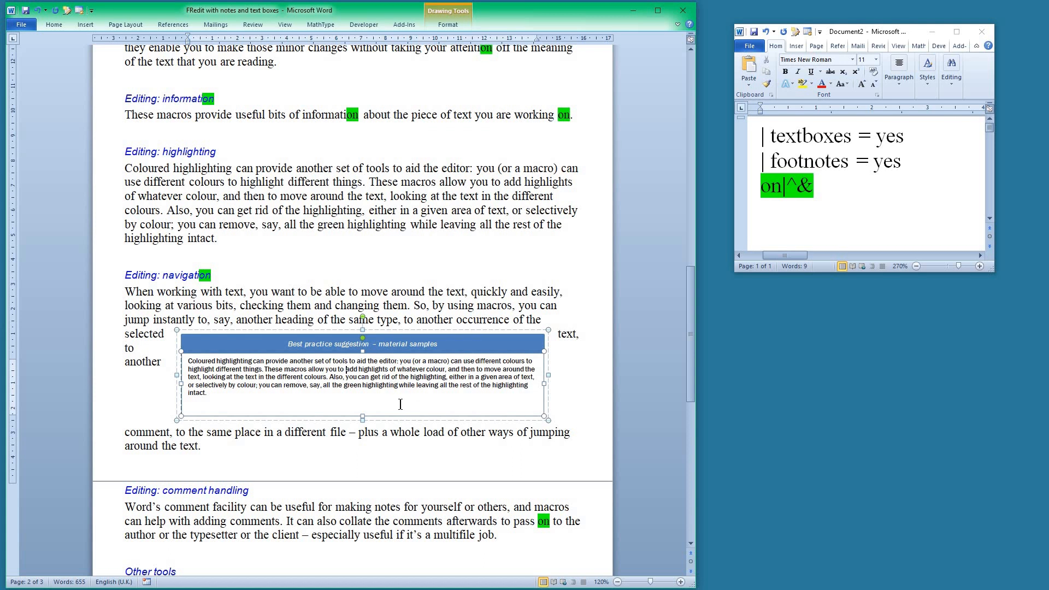
scroll(400, 405, "up", 15)
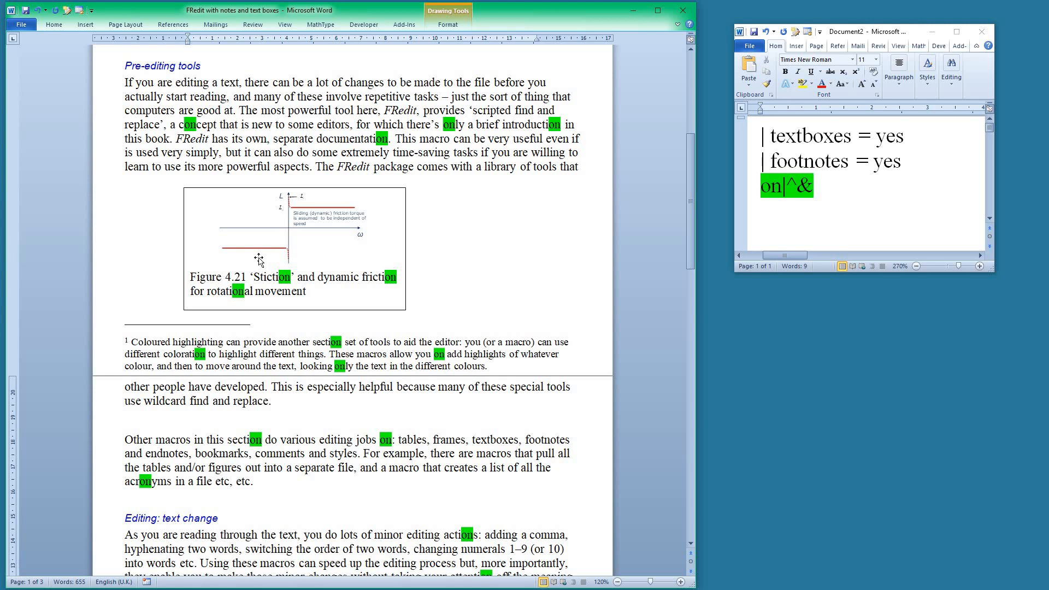
scroll(259, 261, "down", 8)
scroll(259, 260, "up", 12)
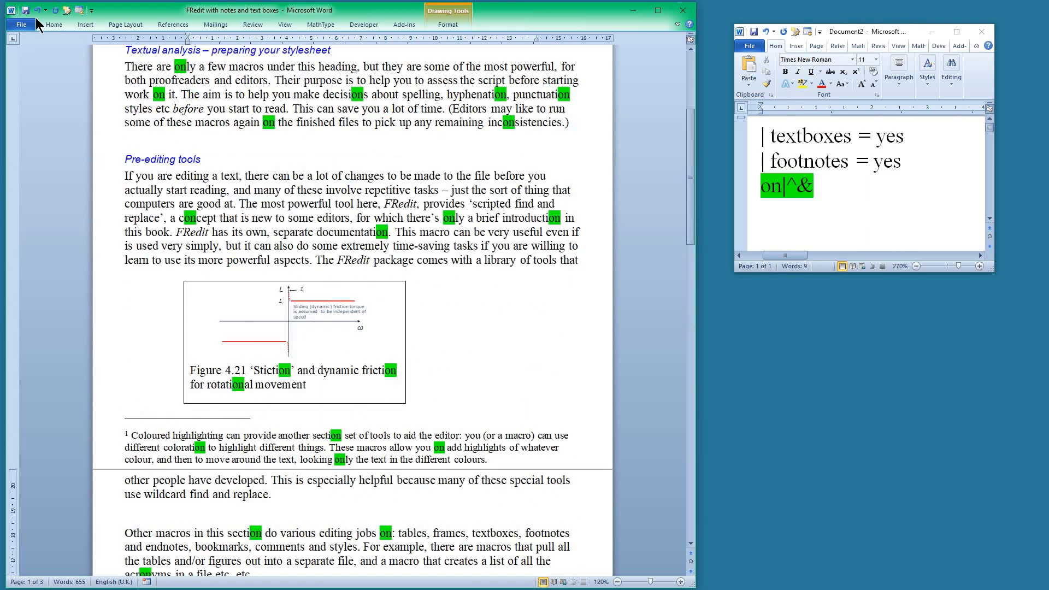
Step: Undo the FRedit highlighting in the main text, text boxes and footnote
left_click(36, 10)
left_click(34, 9)
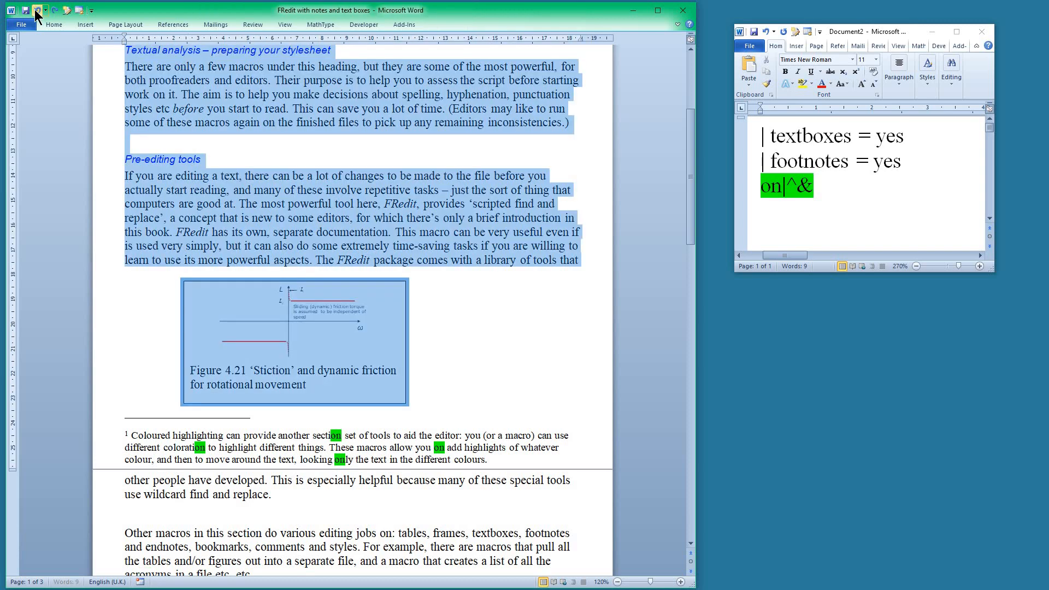
left_click(34, 9)
left_click(338, 501)
Step: Ungroup the "Best practice suggestion – material samples" text boxes under the "Editing: navigation" heading
scroll(338, 501, "down", 15)
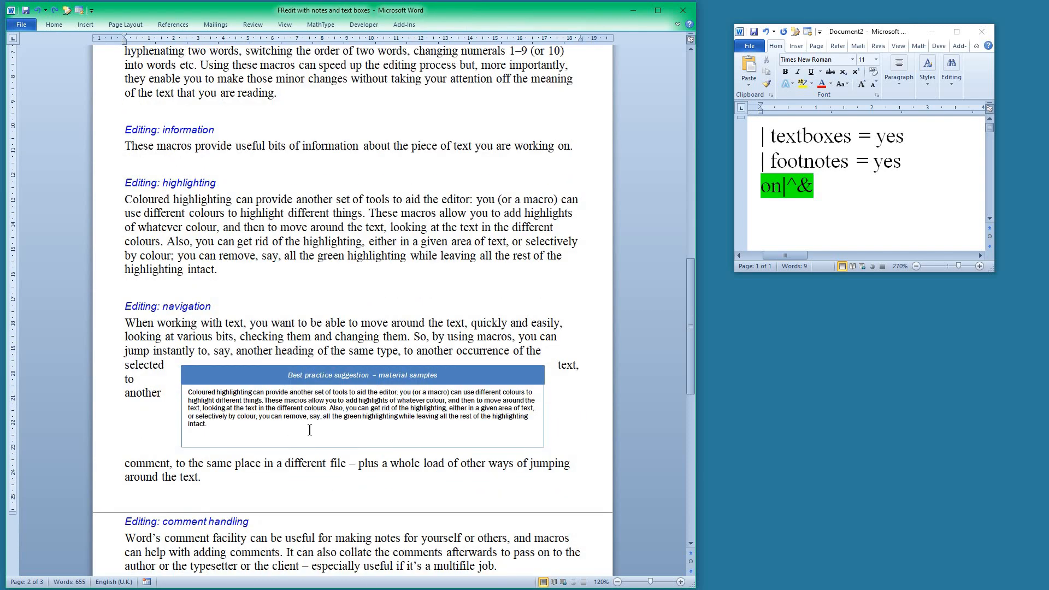
scroll(325, 410, "down", 1)
left_click(322, 381)
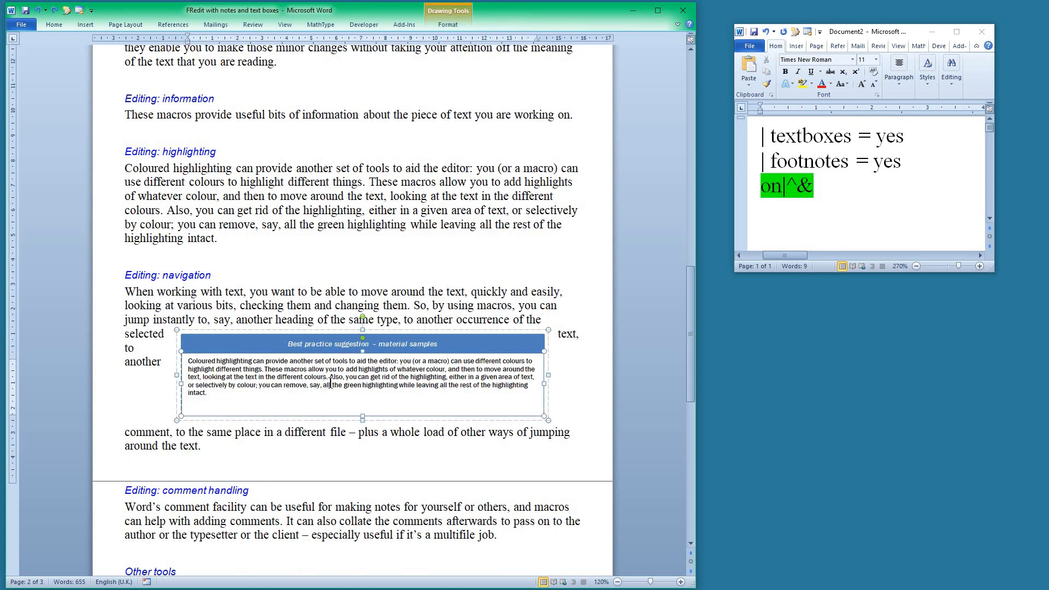
left_click(290, 331)
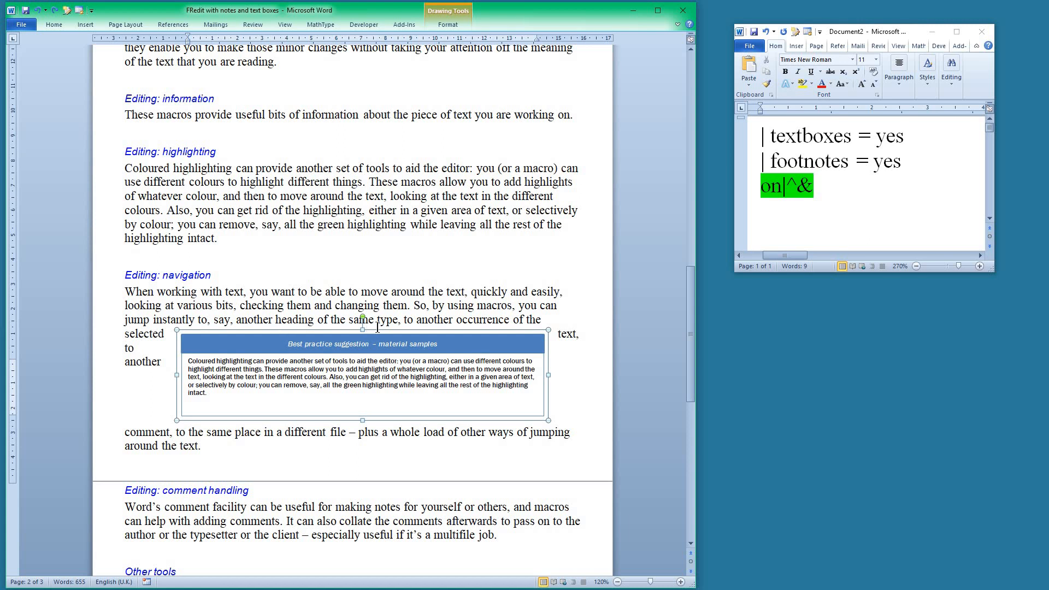
right_click(251, 329)
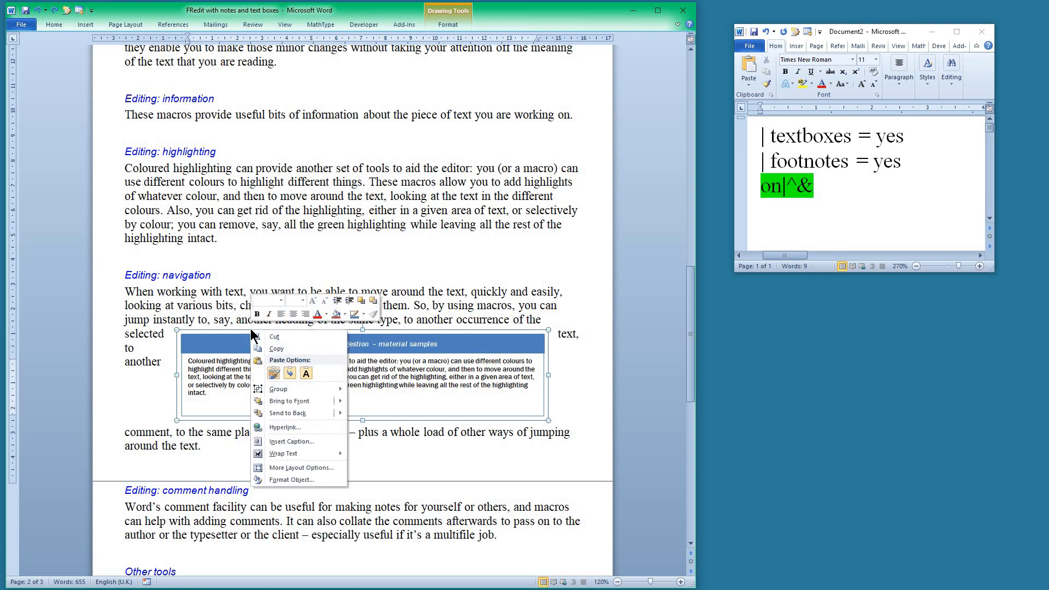
mouse_move(277, 388)
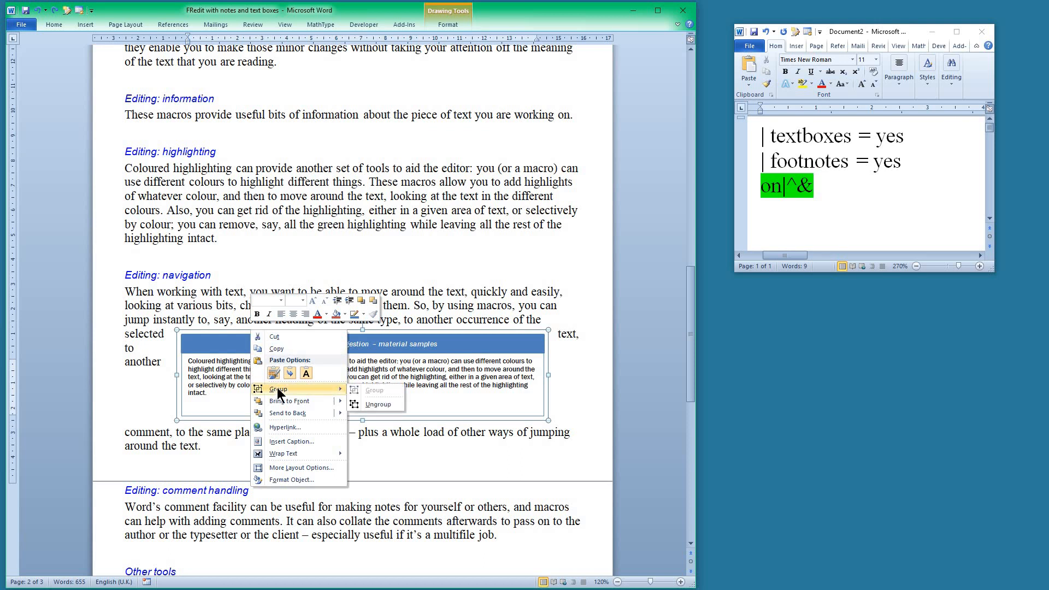
left_click(375, 404)
Step: Run FRedit on the document with the ungrouped text boxes, and check the body of the "Best practice suggestion" box
left_click(262, 245)
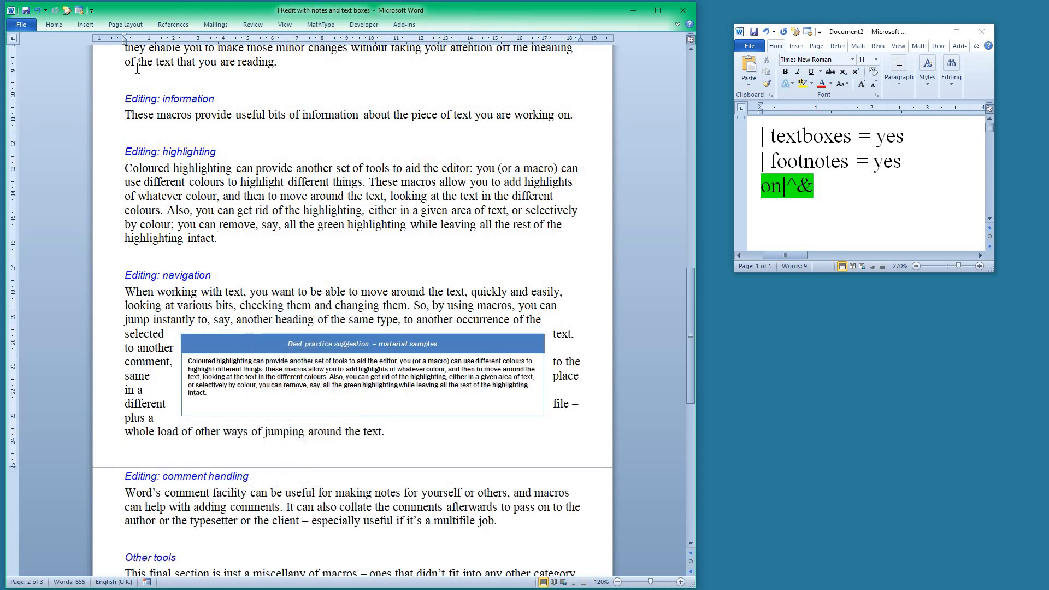
key("ctrl+alt+f")
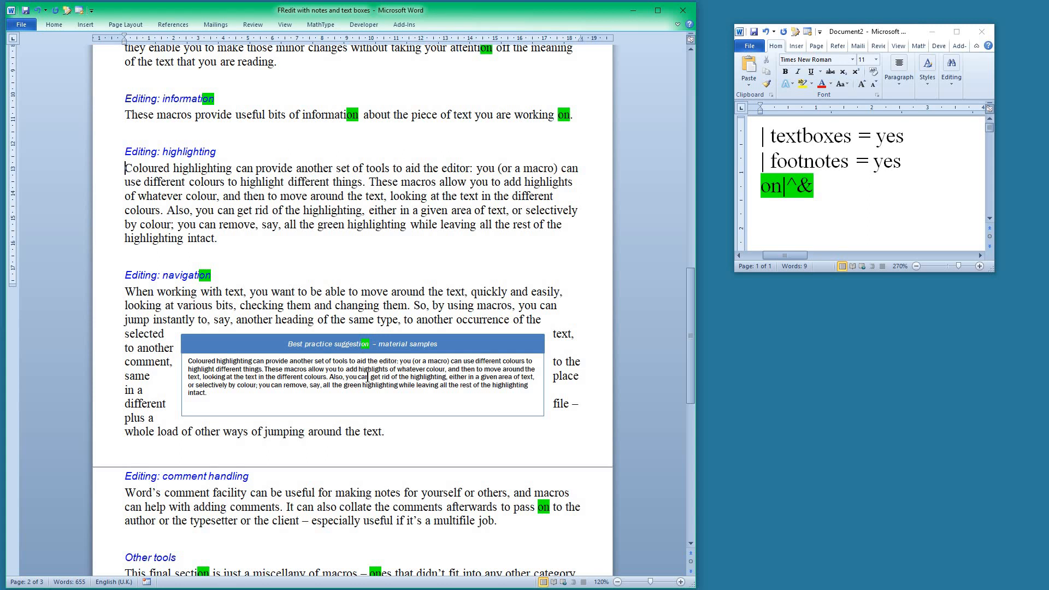
left_click(368, 377)
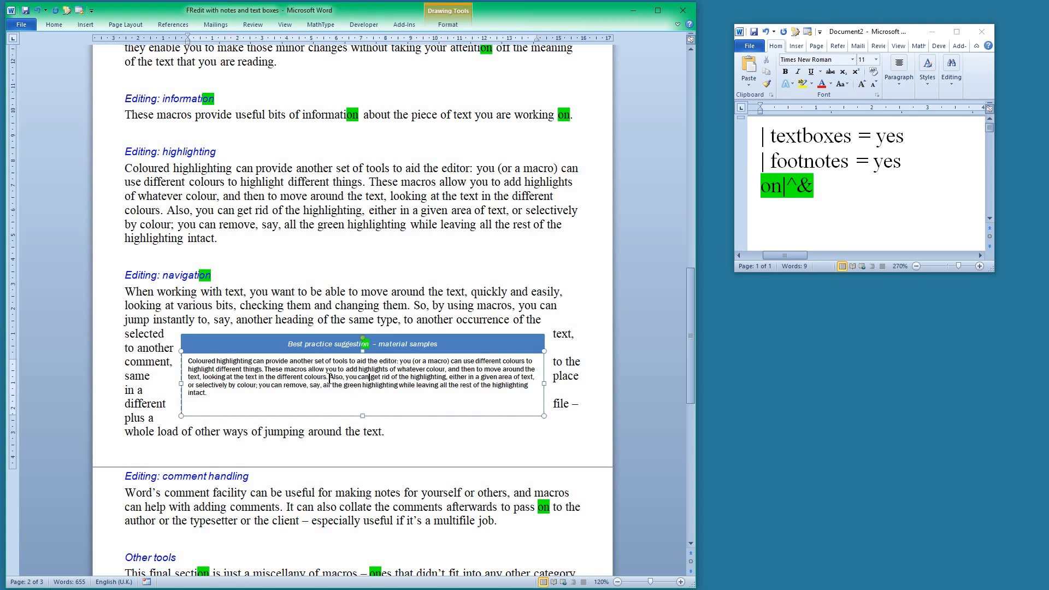